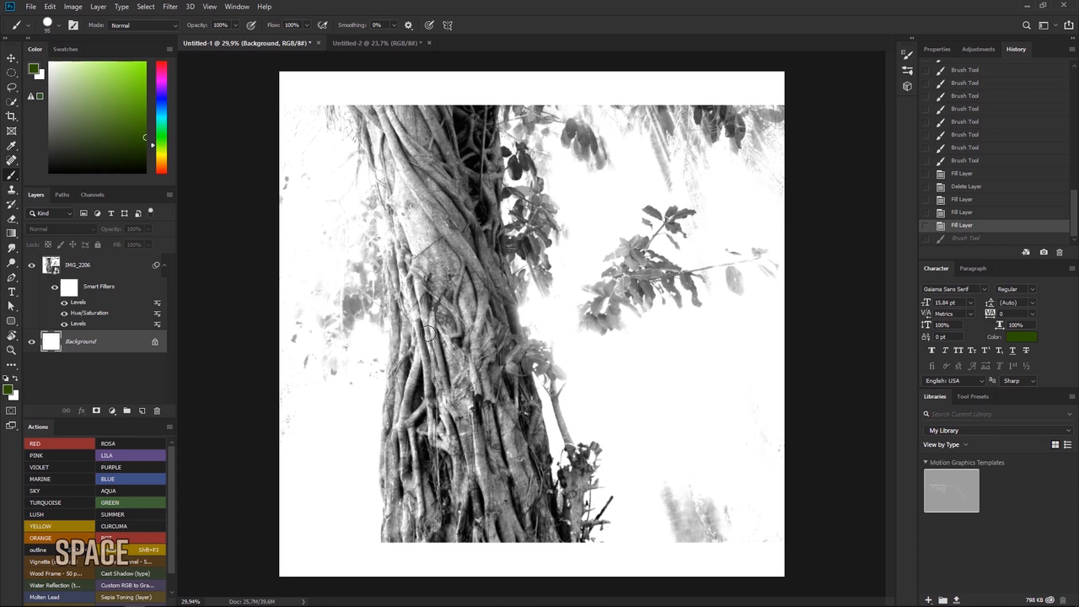
Lasso the leafy branch beside the trunk, copy it from the IMG_2206 layer to a new layer, and hide IMG_2206.
key(l)
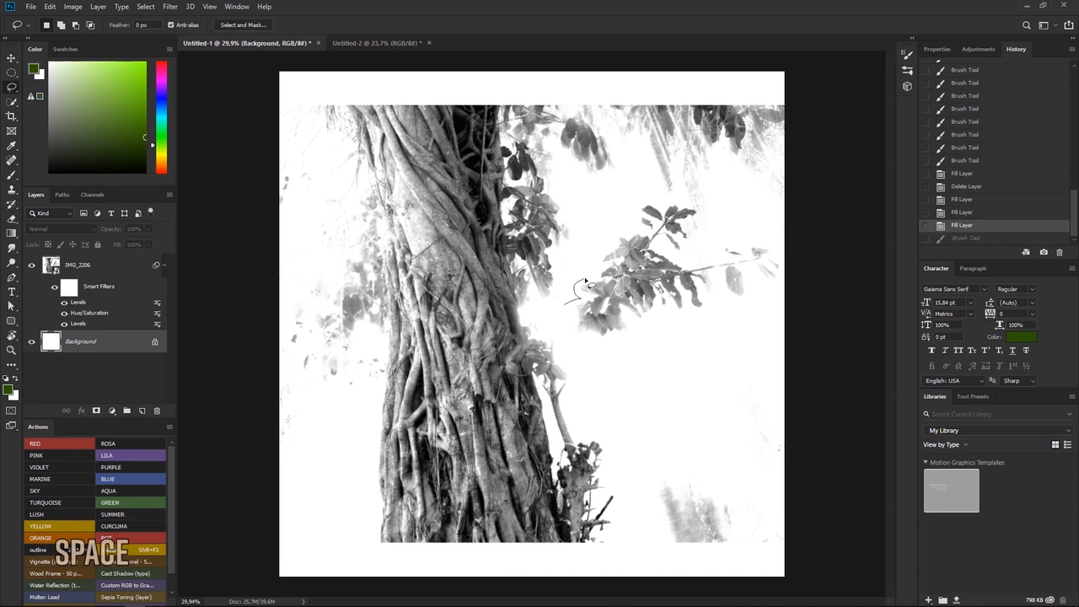
mouse_move(595, 262)
mouse_down()
mouse_move(640, 201)
mouse_move(681, 198)
mouse_move(708, 209)
mouse_move(713, 228)
mouse_move(760, 223)
mouse_move(784, 246)
mouse_move(768, 302)
mouse_move(728, 326)
mouse_move(649, 332)
mouse_move(613, 349)
mouse_move(574, 340)
mouse_move(559, 317)
mouse_up()
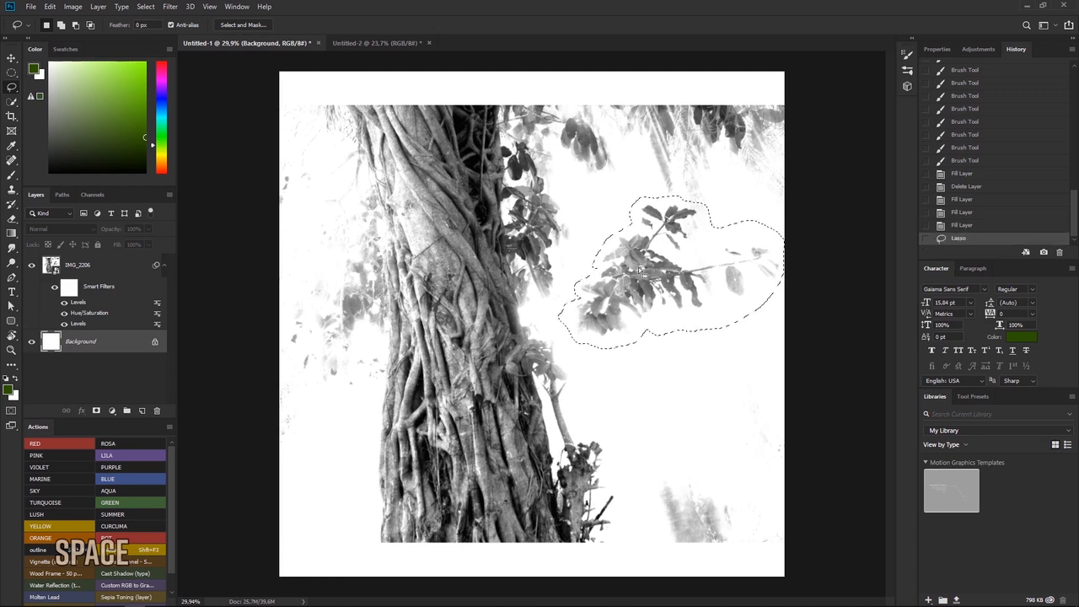
click(103, 274)
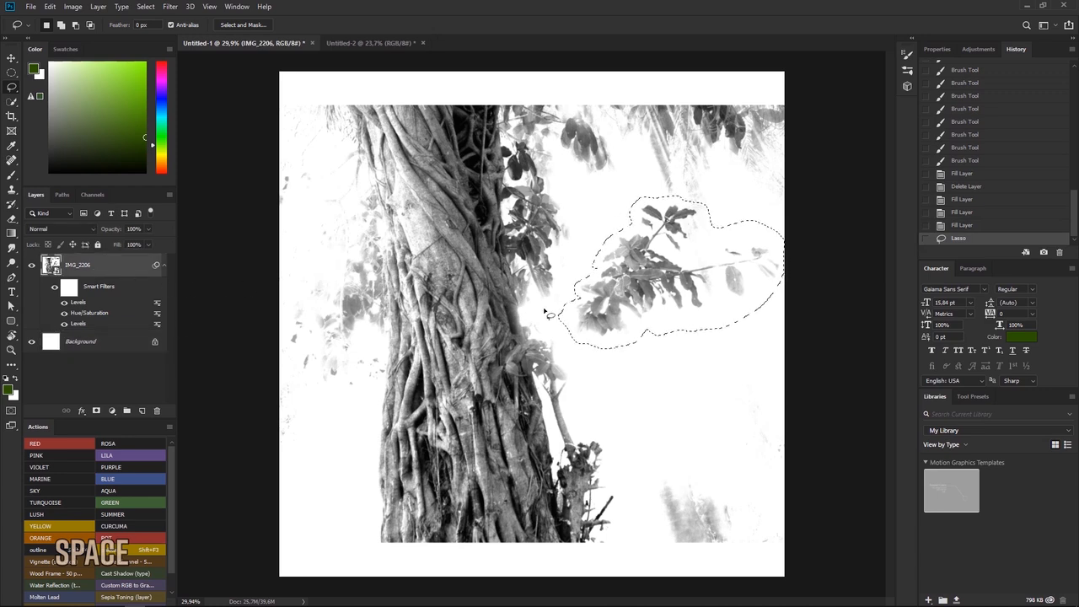
key(ctrl+j)
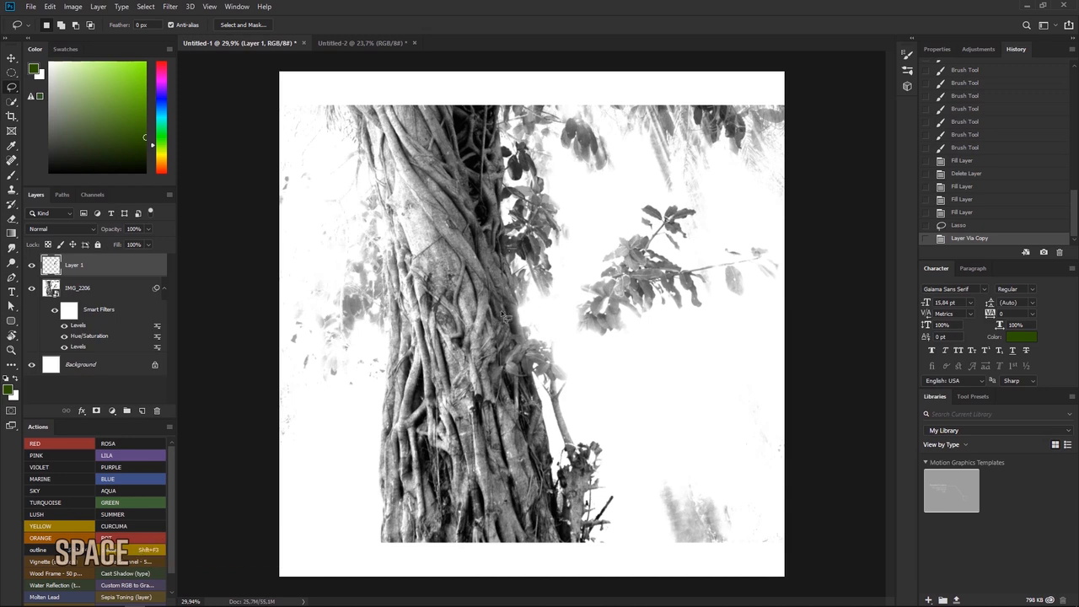
click(33, 288)
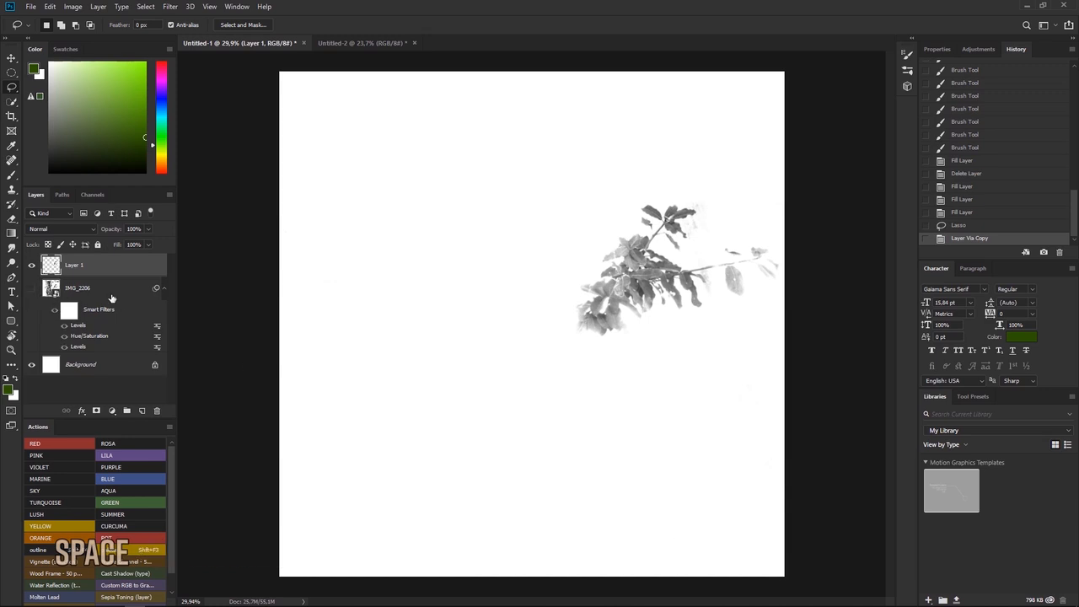
Move the copied branch to the middle of the canvas and enlarge it to about 265% with Free Transform.
key(v)
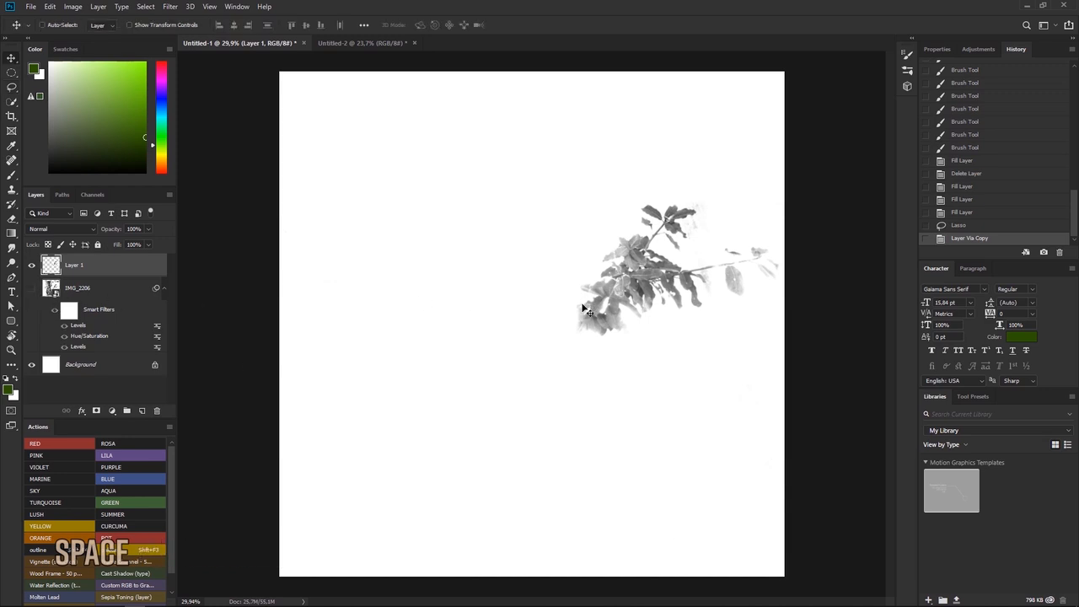
drag(642, 275, 518, 342)
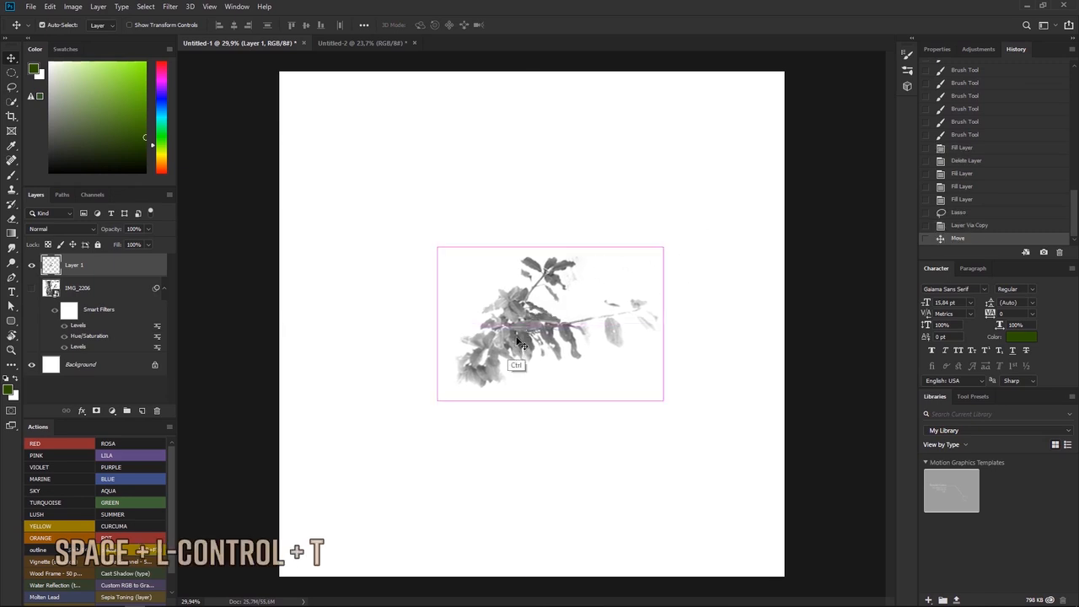
key(ctrl+t)
drag(436, 246, 281, 112)
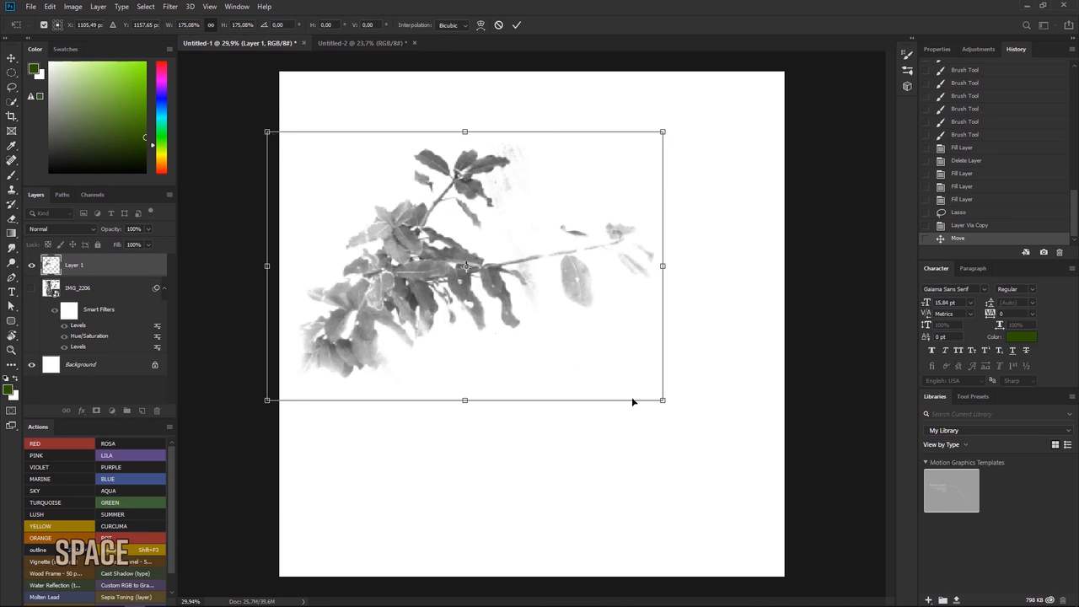
drag(660, 401, 843, 574)
drag(561, 358, 546, 340)
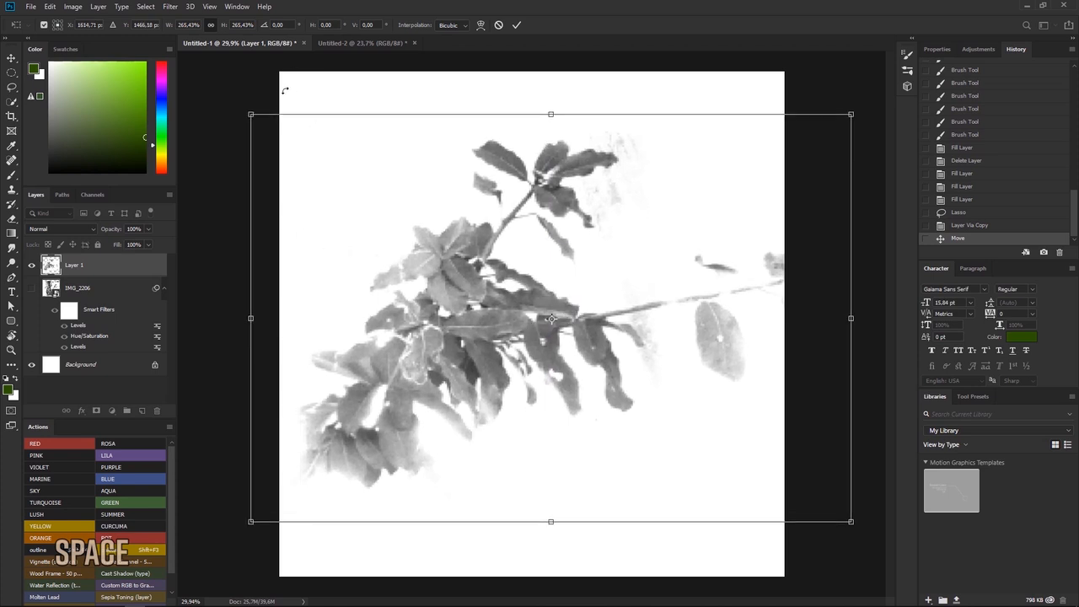
Rotate the branch counterclockwise to about -38°, scale it to about 229%, and position it upright near the canvas centre.
drag(286, 88, 234, 213)
drag(509, 244, 465, 250)
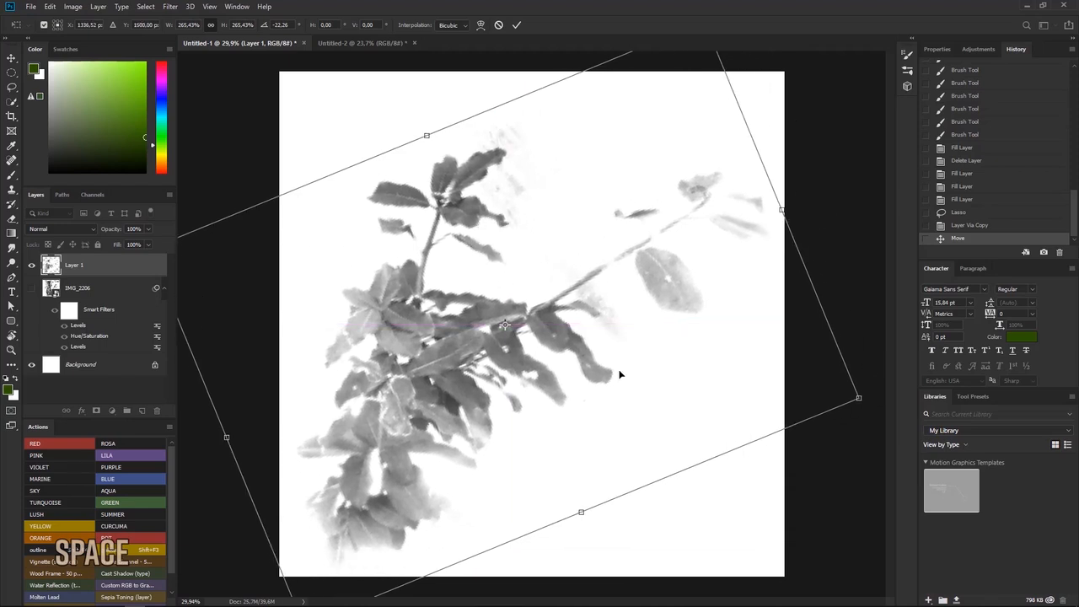
drag(856, 398, 766, 366)
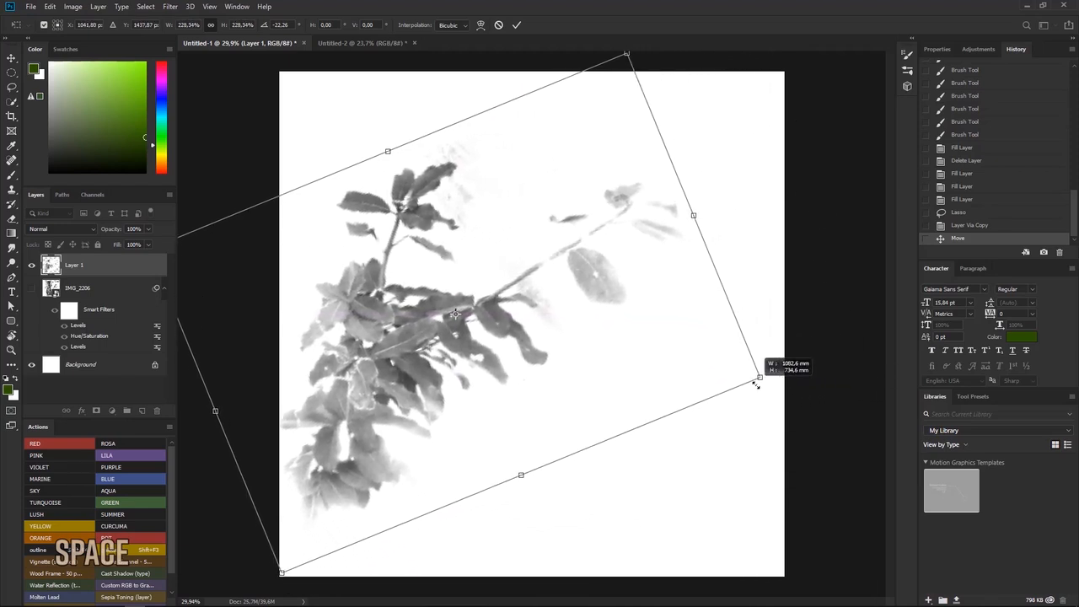
drag(430, 312, 545, 307)
drag(397, 164, 433, 245)
drag(502, 279, 512, 261)
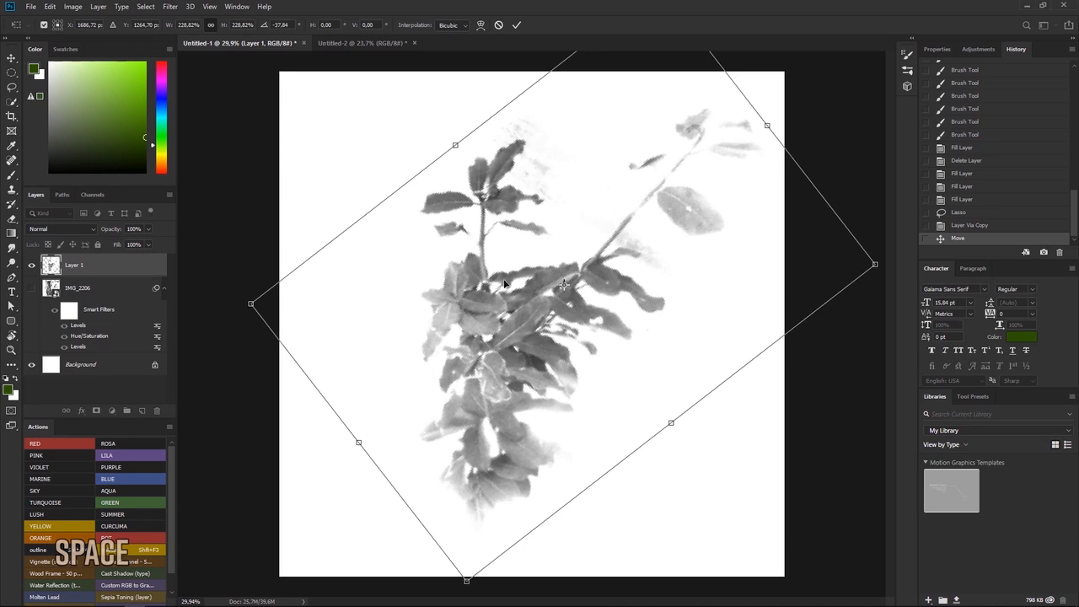
key(Return)
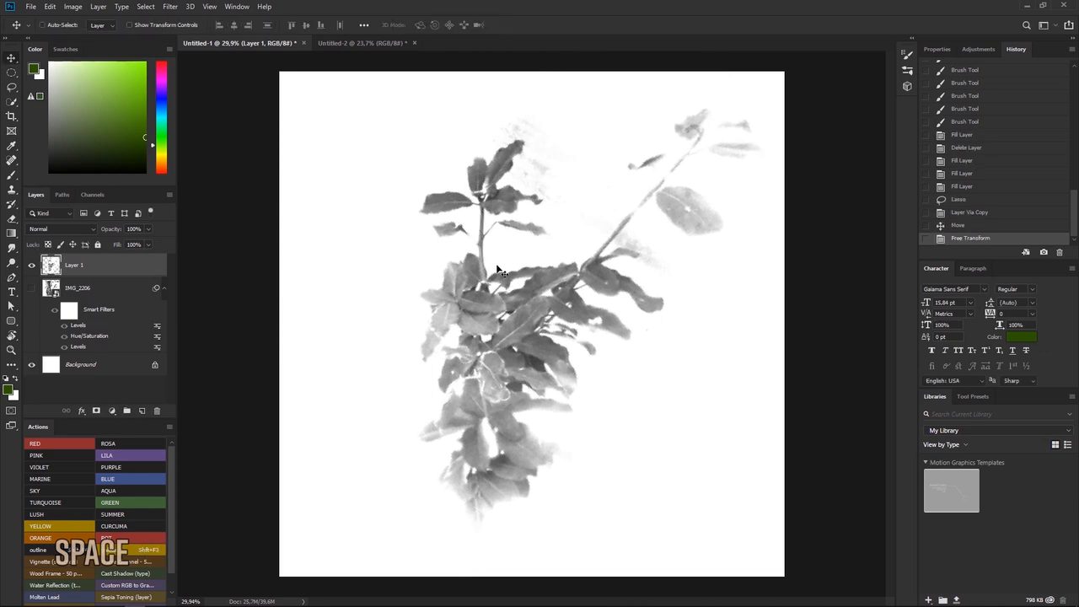
Erase the thin, faded stem and its leaves at the branch's upper right using a 139 px round eraser.
key(e)
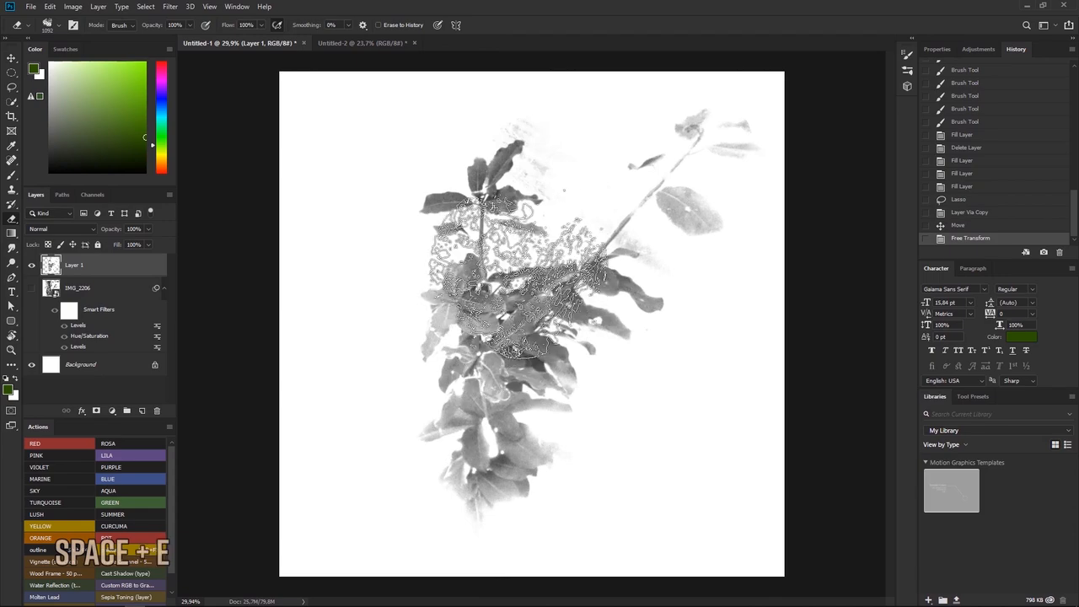
right_click(543, 327)
click(538, 432)
click(553, 450)
text(139)
key(Return)
mouse_move(592, 252)
mouse_down()
mouse_move(665, 264)
mouse_move(683, 198)
mouse_move(668, 135)
mouse_move(732, 196)
mouse_move(756, 112)
mouse_move(664, 181)
mouse_move(640, 174)
mouse_move(624, 152)
mouse_up()
mouse_move(525, 112)
mouse_down()
mouse_move(589, 145)
mouse_move(532, 110)
mouse_up()
click(532, 110)
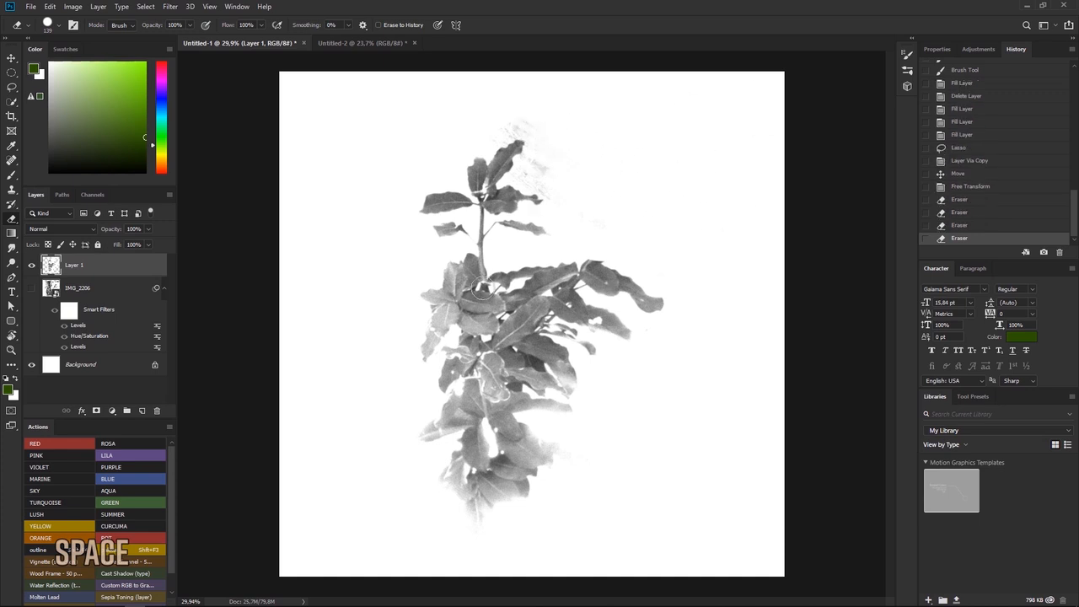
Shift the remaining branch slightly right and tilt it slightly counterclockwise with Free Transform.
drag(490, 308, 507, 302)
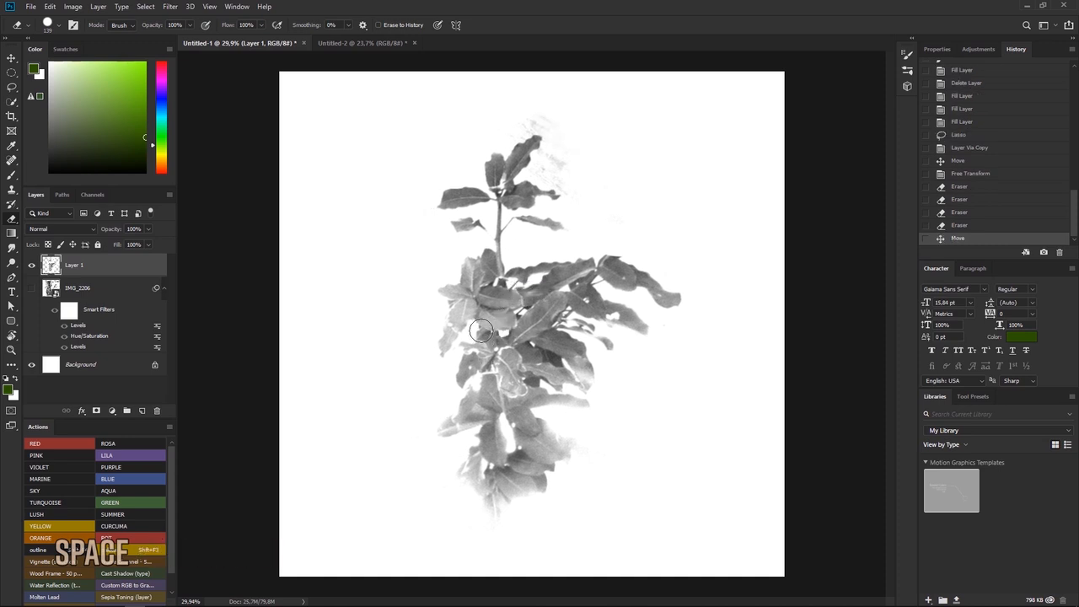
key(ctrl+t)
drag(386, 168, 376, 185)
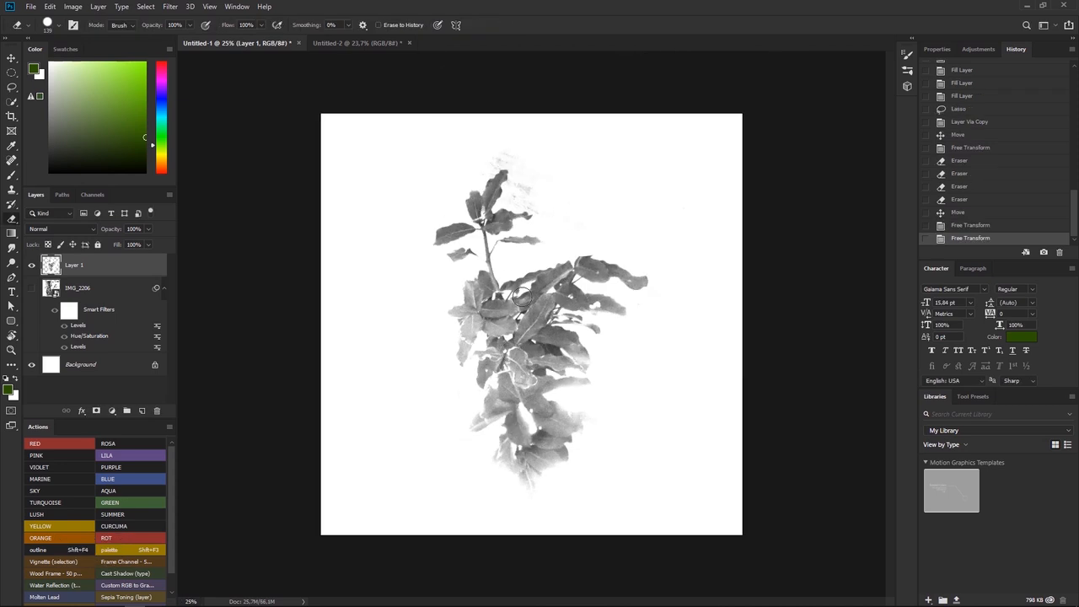
key(ctrl+t)
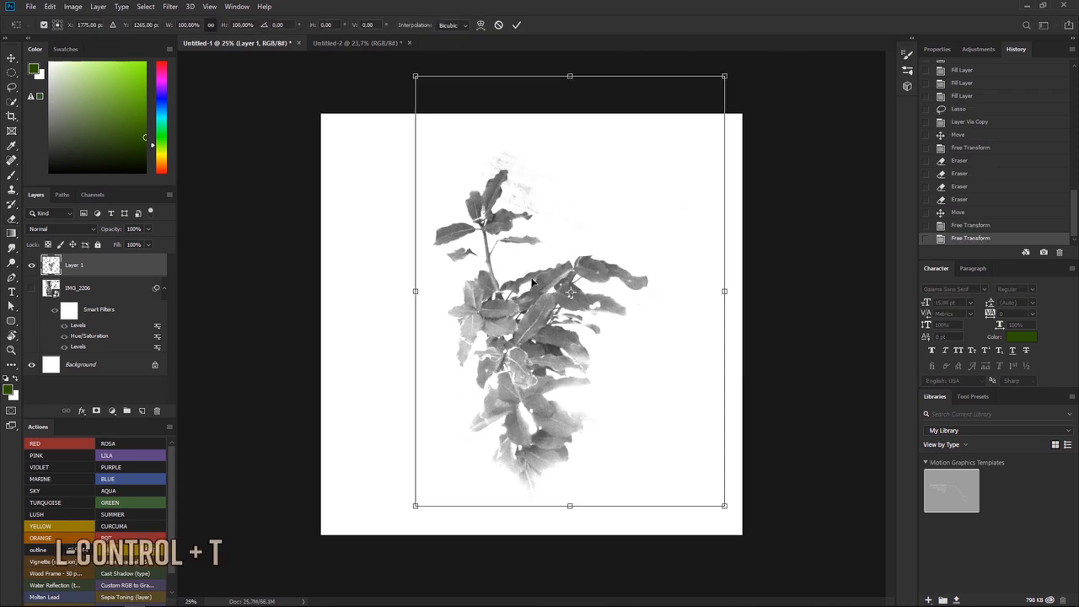
key(Escape)
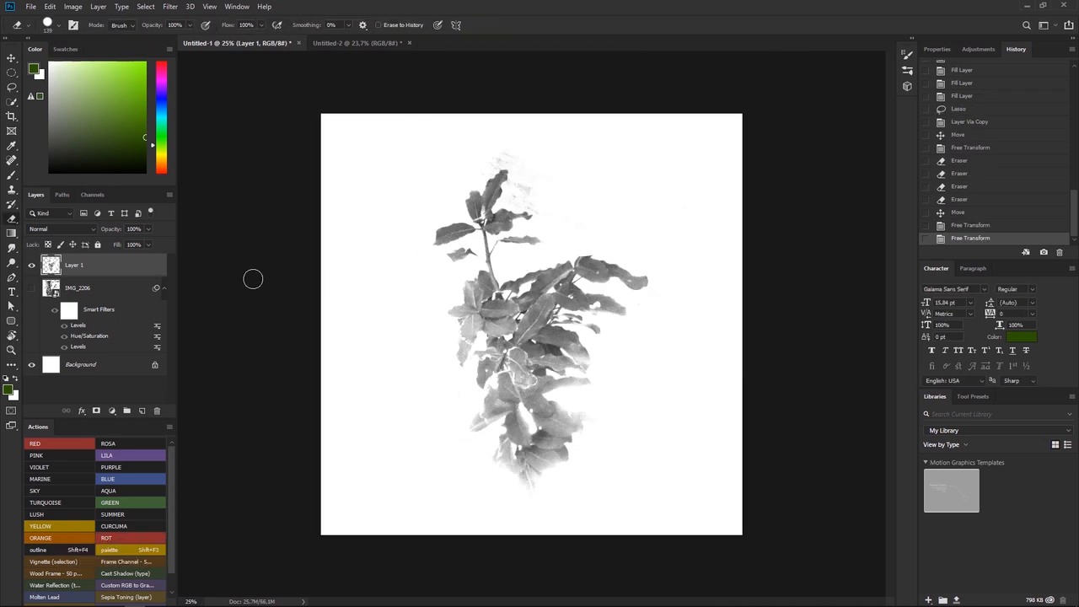
Move Layer 1 below the IMG_2206 layer and merge it down into the Background.
drag(111, 269, 102, 349)
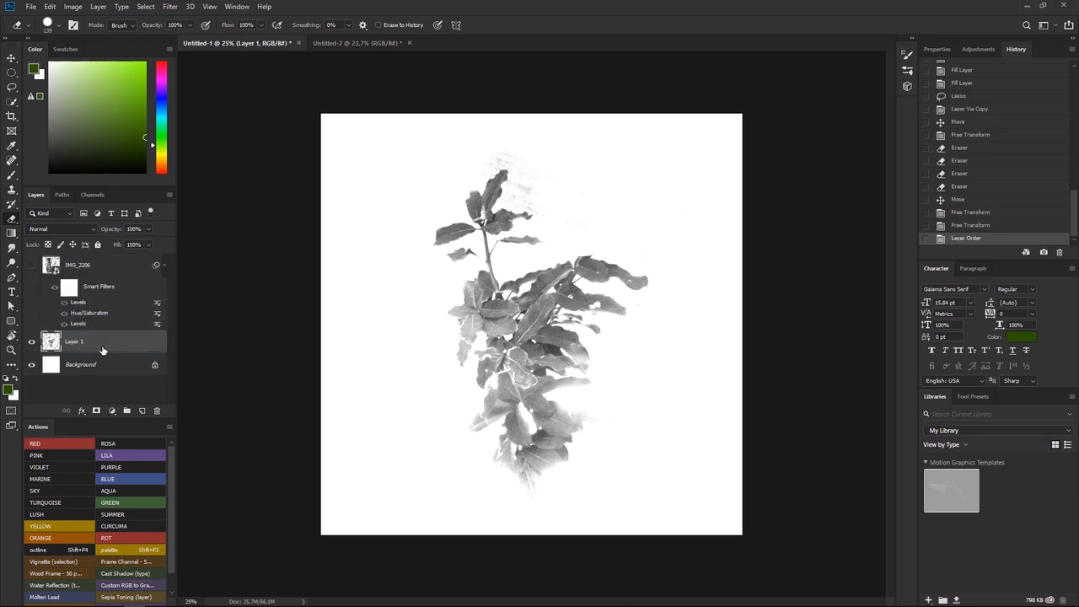
key(ctrl+e)
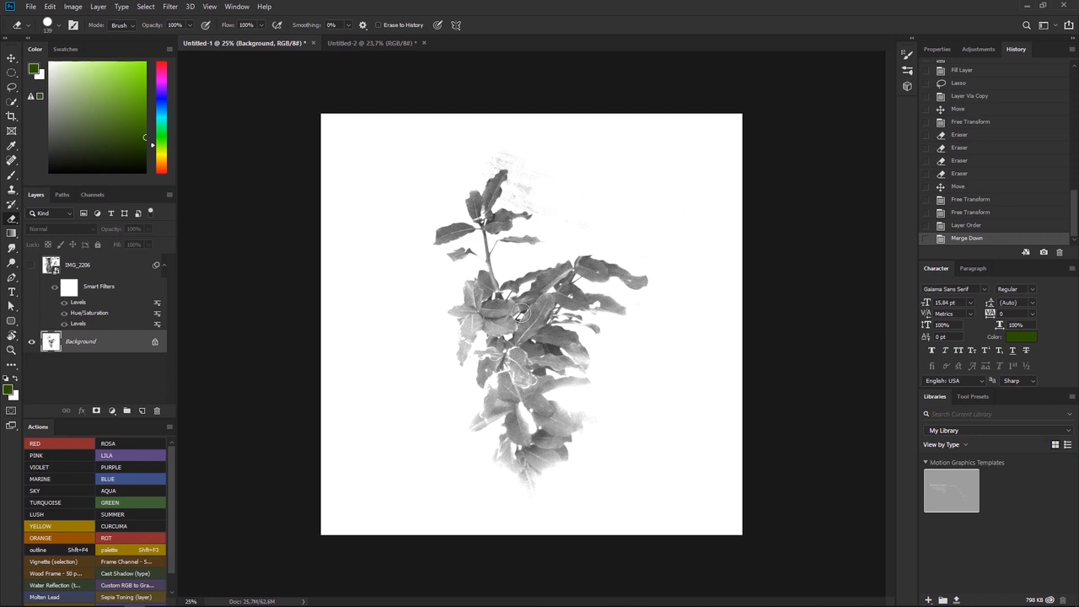
Mirror the whole Background horizontally and back twice to check the composition's balance, and deselect.
key(ctrl+a)
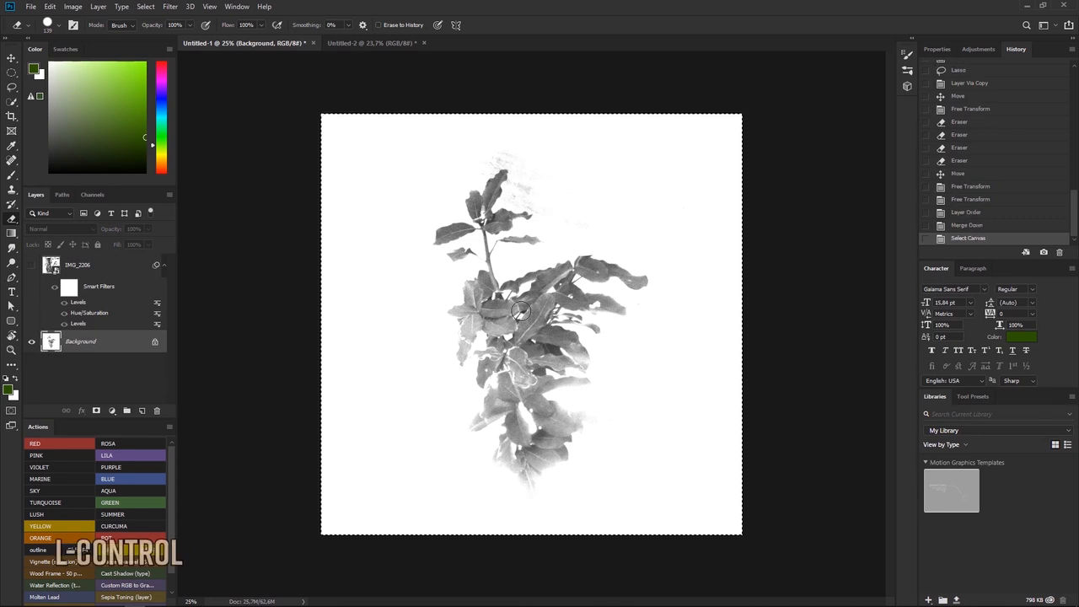
key(ctrl+t)
right_click(350, 325)
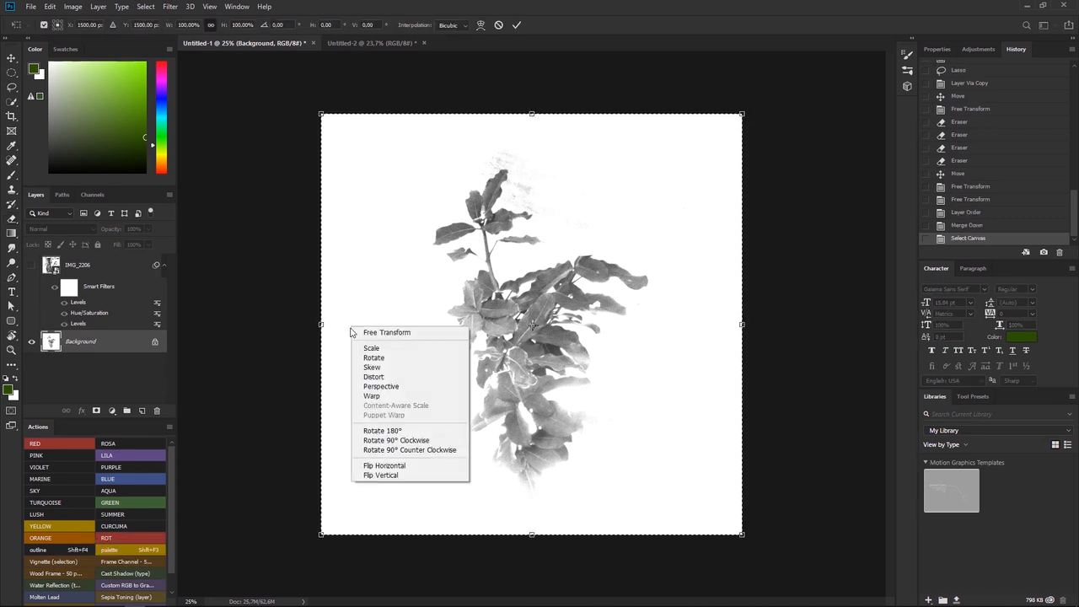
click(362, 467)
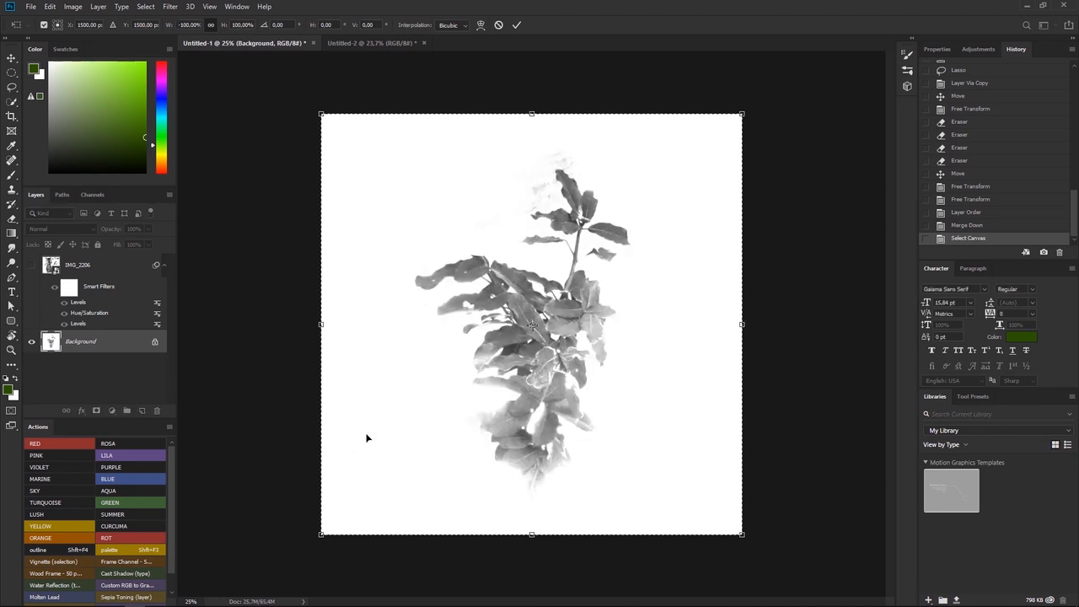
right_click(368, 437)
click(386, 574)
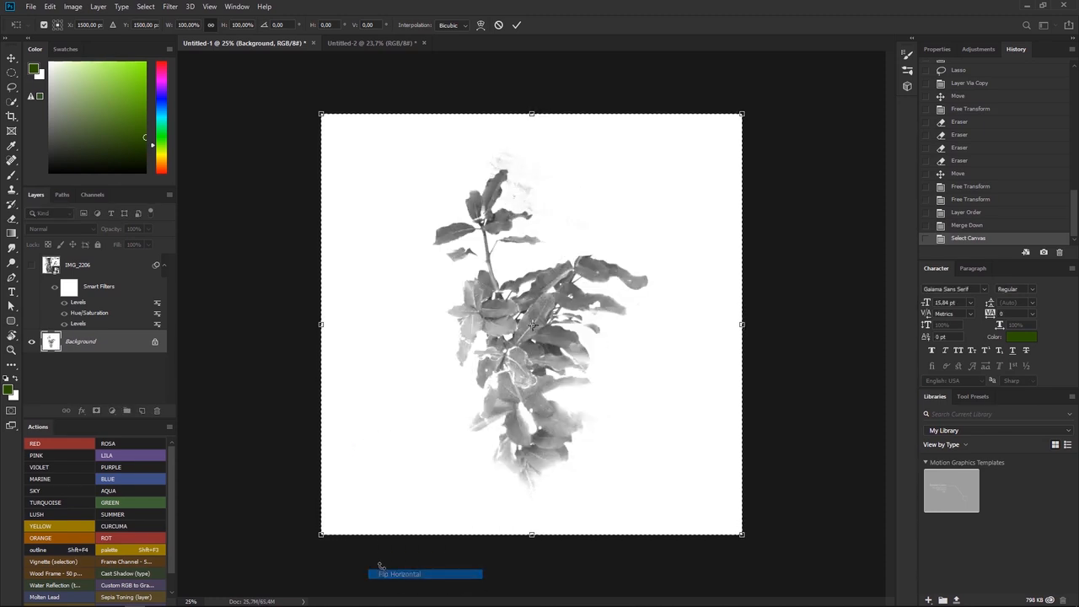
right_click(357, 413)
click(376, 549)
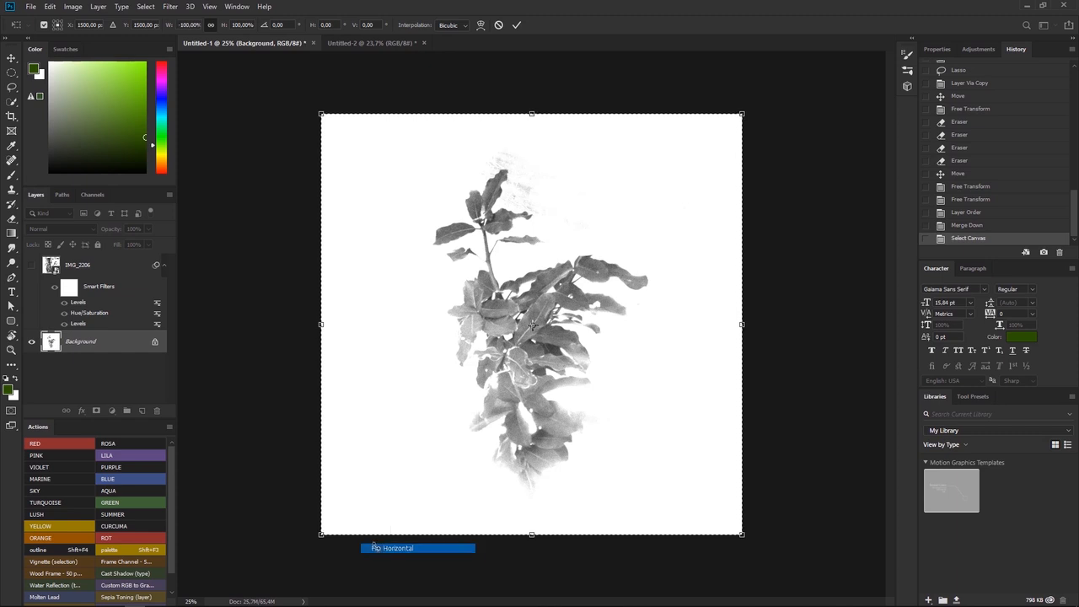
right_click(356, 413)
click(380, 552)
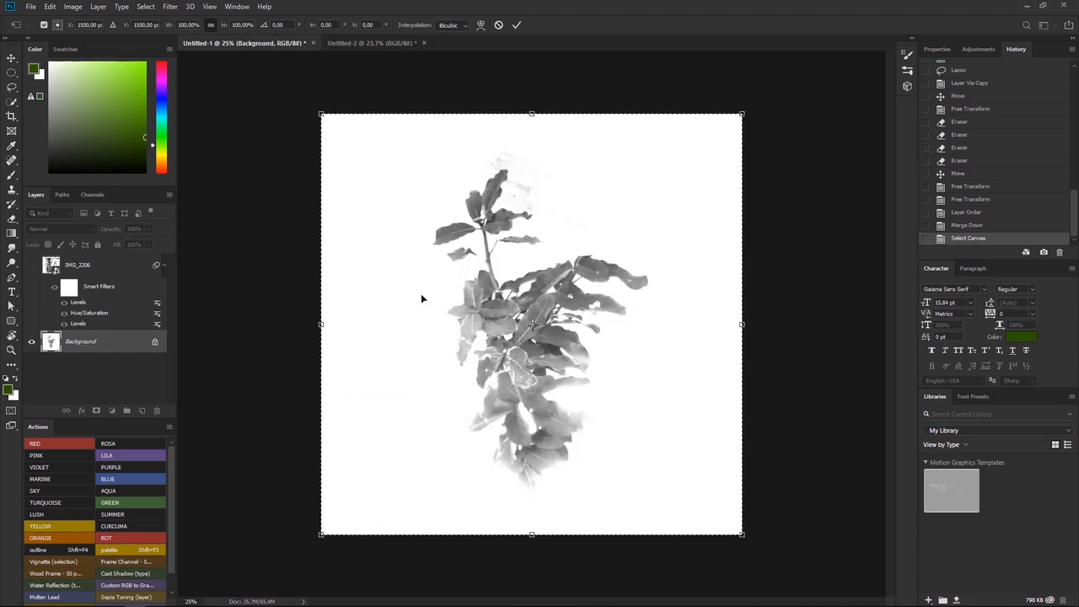
key(Return)
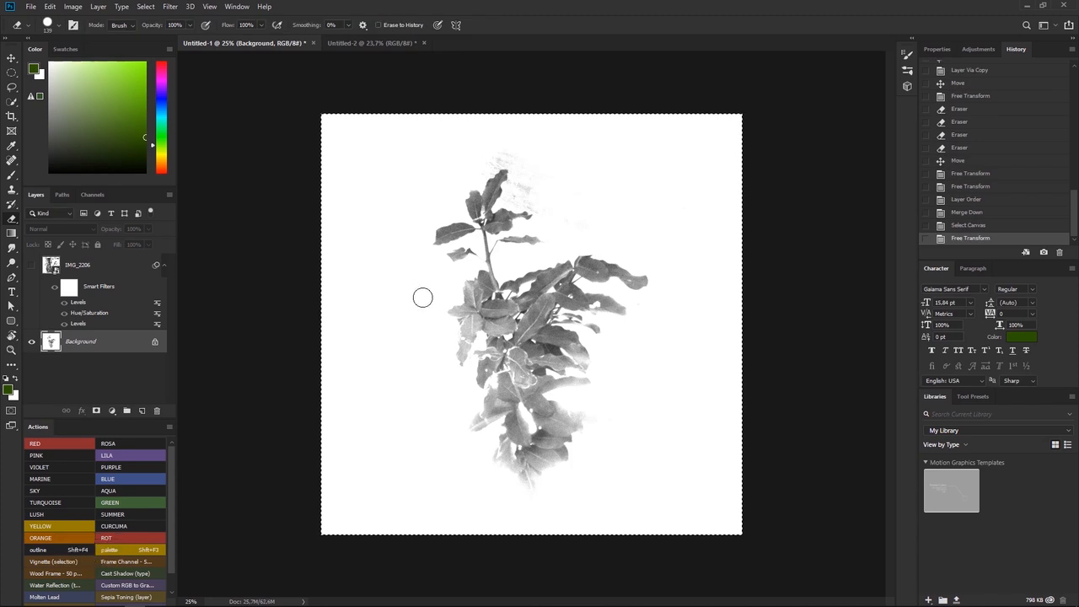
key(ctrl)
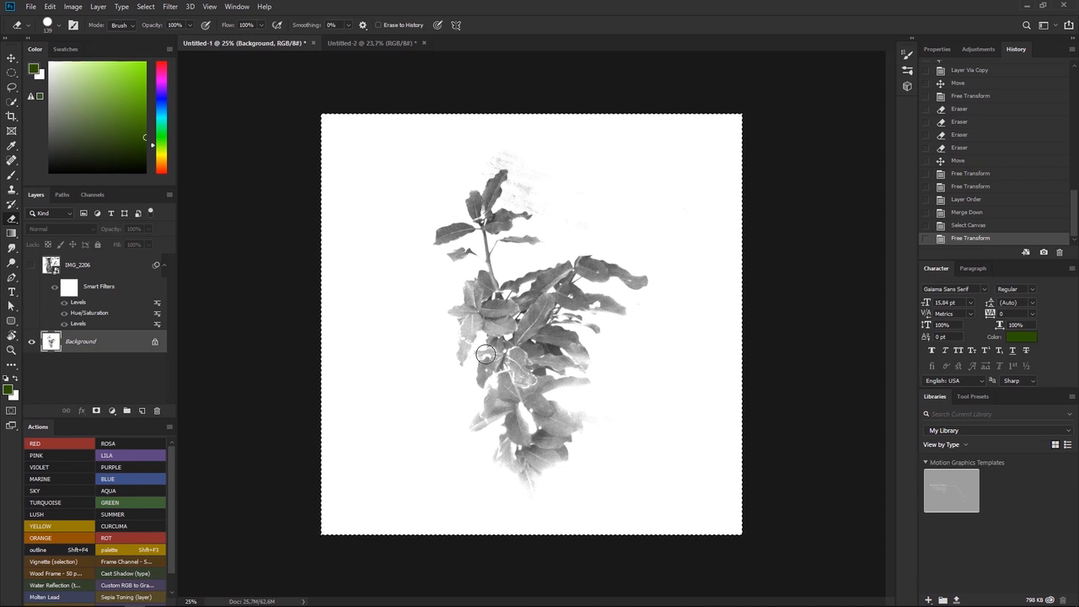
key(ctrl+d)
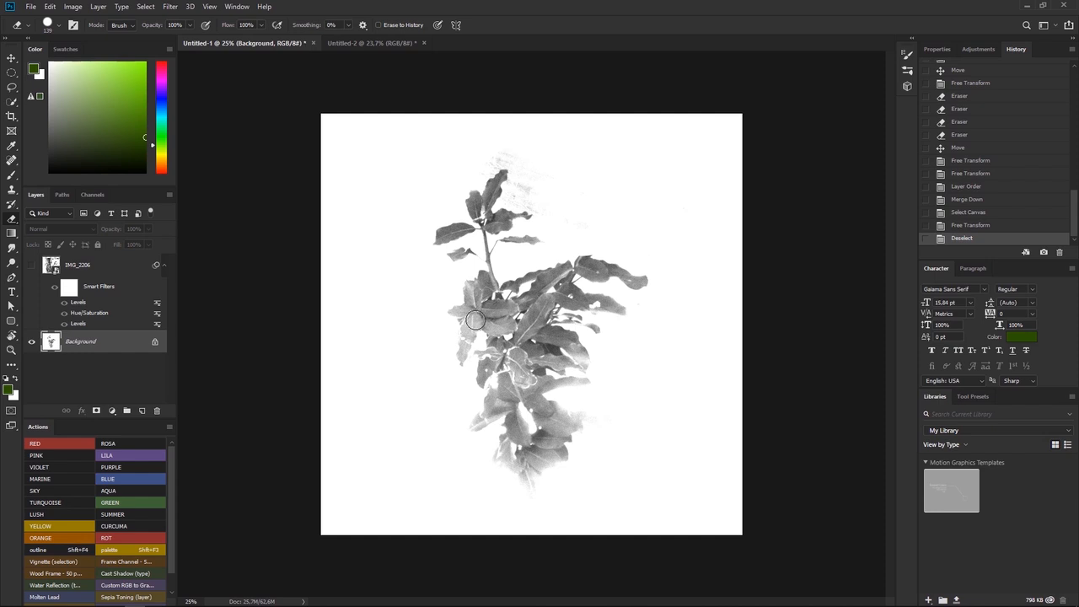
Select the whole canvas, scale the Background to about 125% around its centre, shift it slightly down, and deselect.
key(ctrl+a)
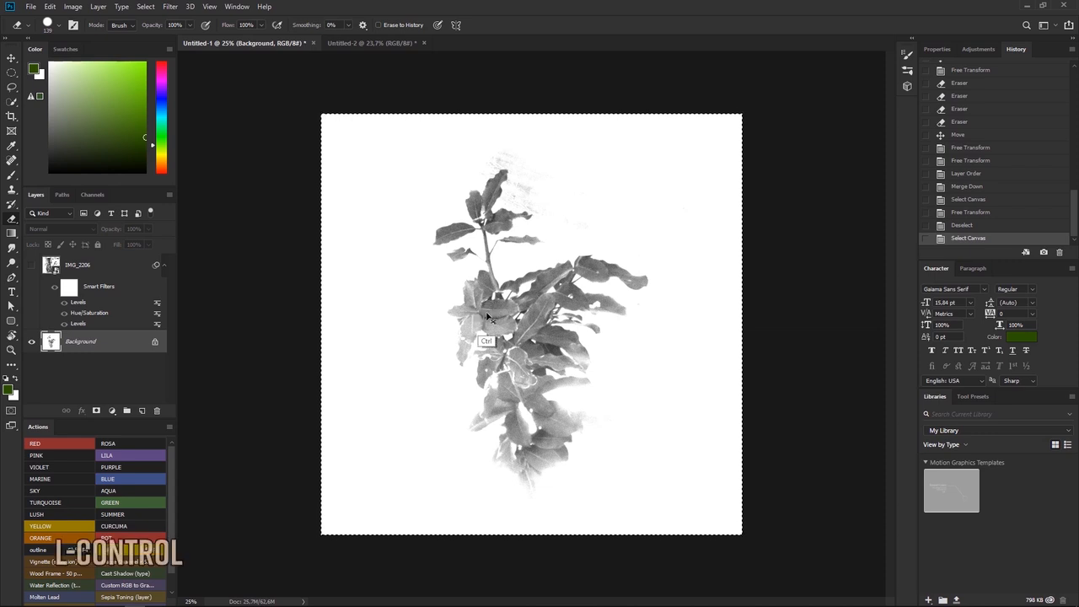
key(ctrl+t)
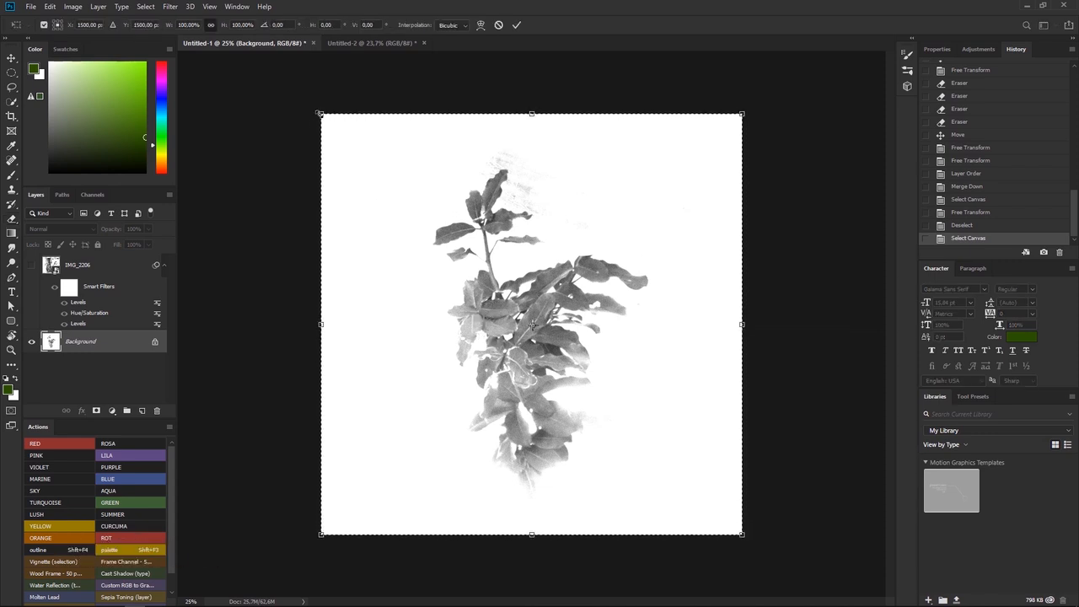
drag(320, 113, 270, 61)
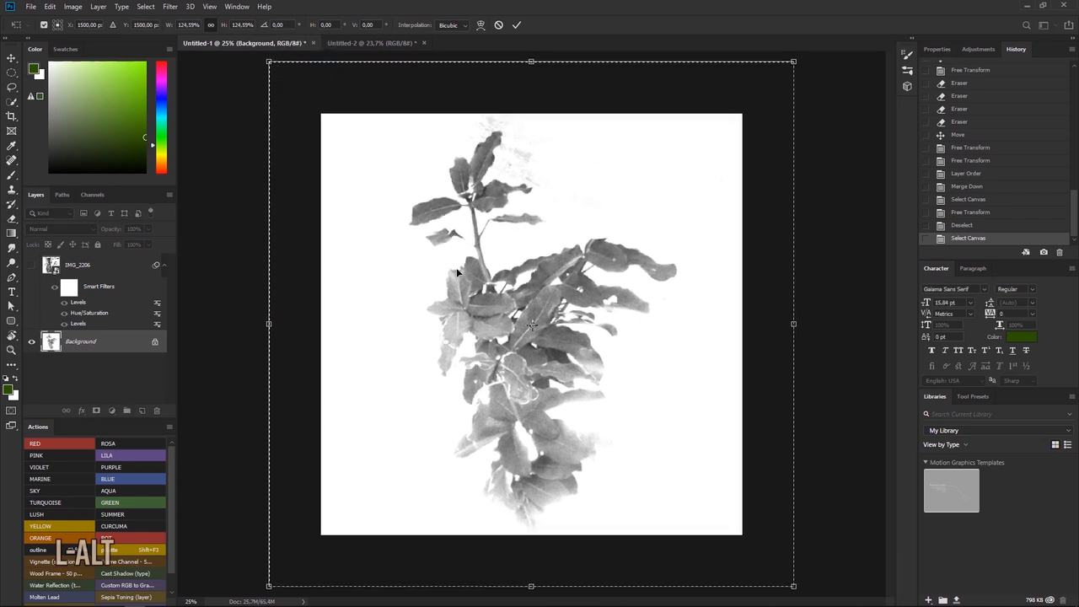
drag(443, 246, 442, 256)
key(Return)
key(e)
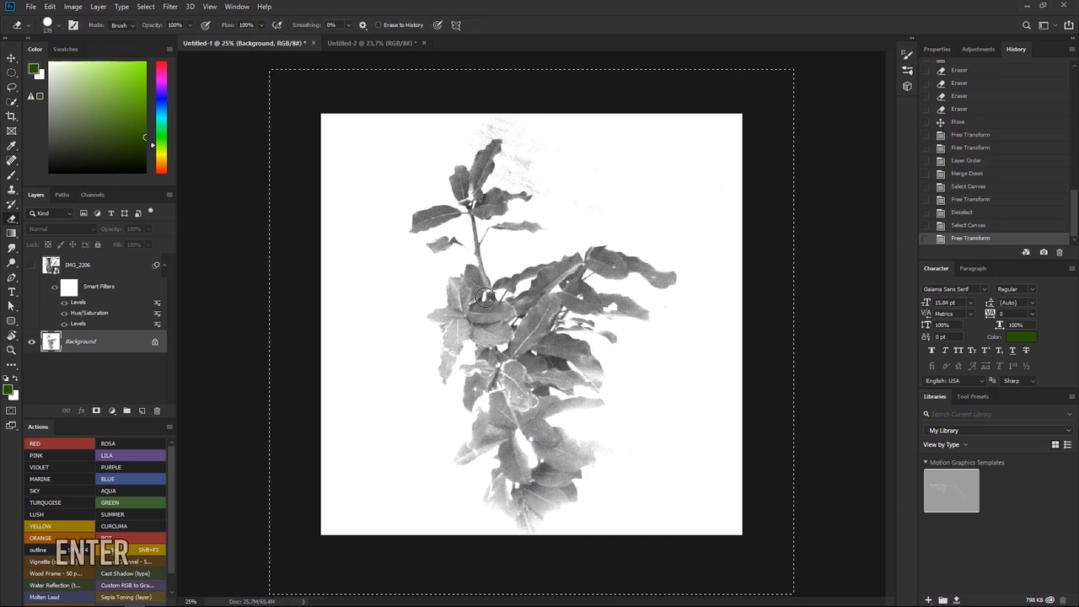
key(ctrl+d)
Increase the Background's contrast with Levels, setting the input levels to black 121, midtone 0.76 and white 215.
key(b)
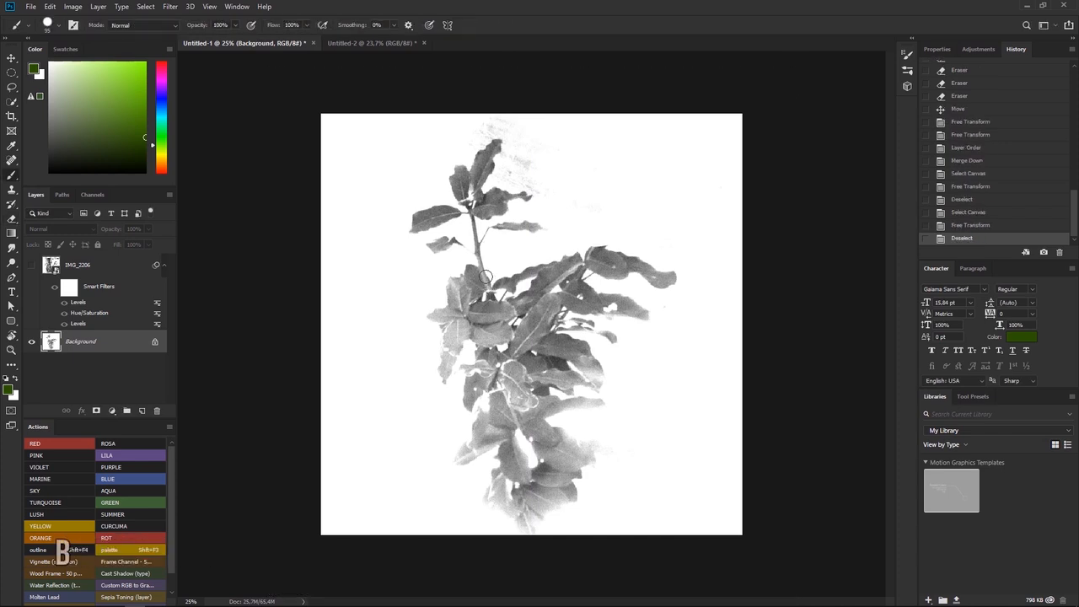
key(ctrl)
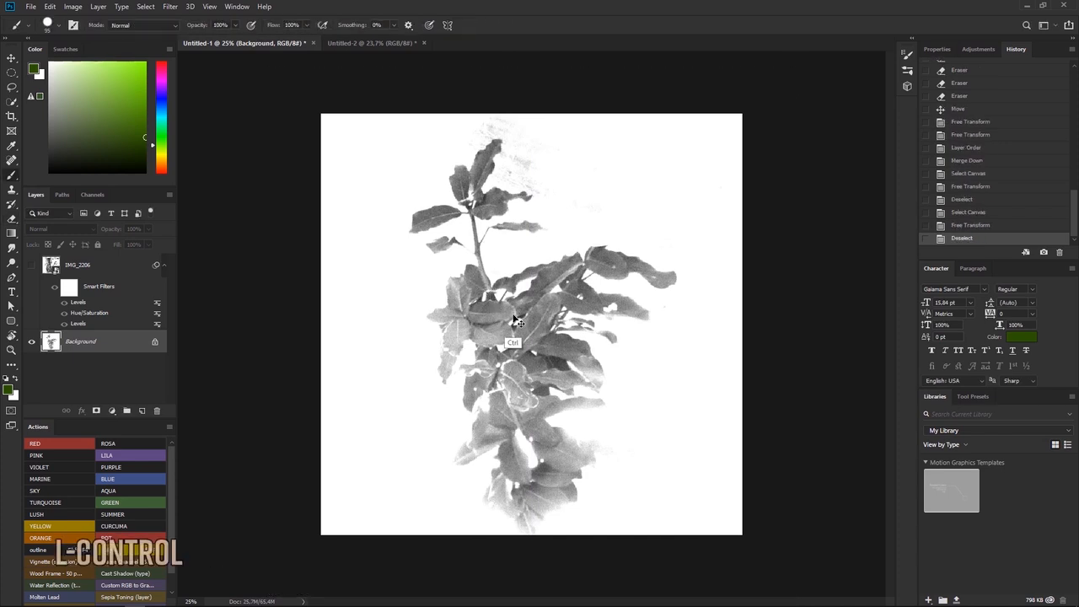
ctrl+click(514, 322)
click(523, 227)
key(ctrl+l)
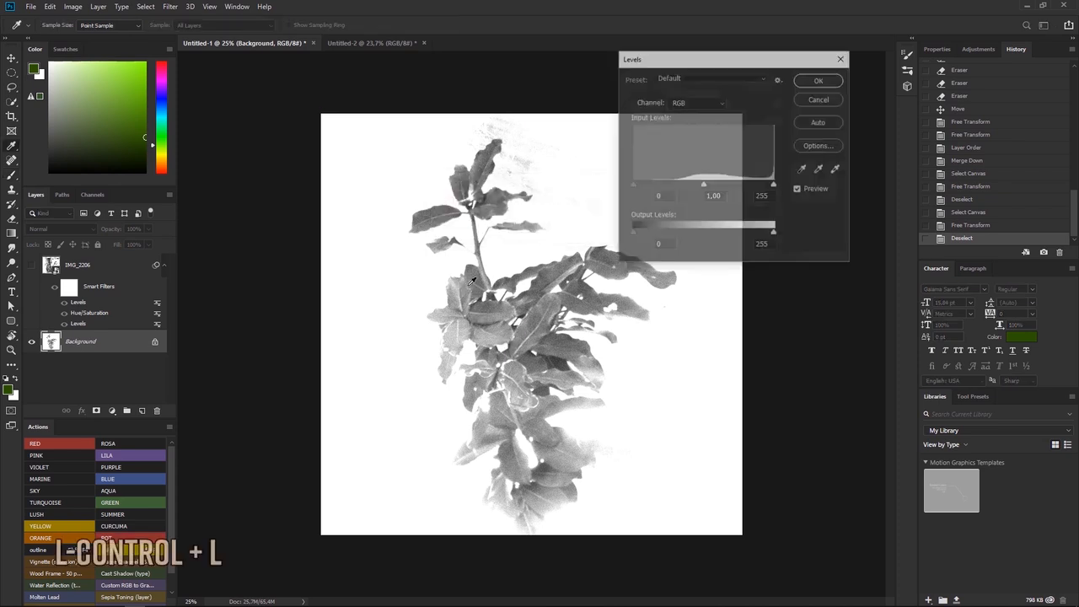
drag(774, 186, 753, 187)
drag(638, 188, 731, 185)
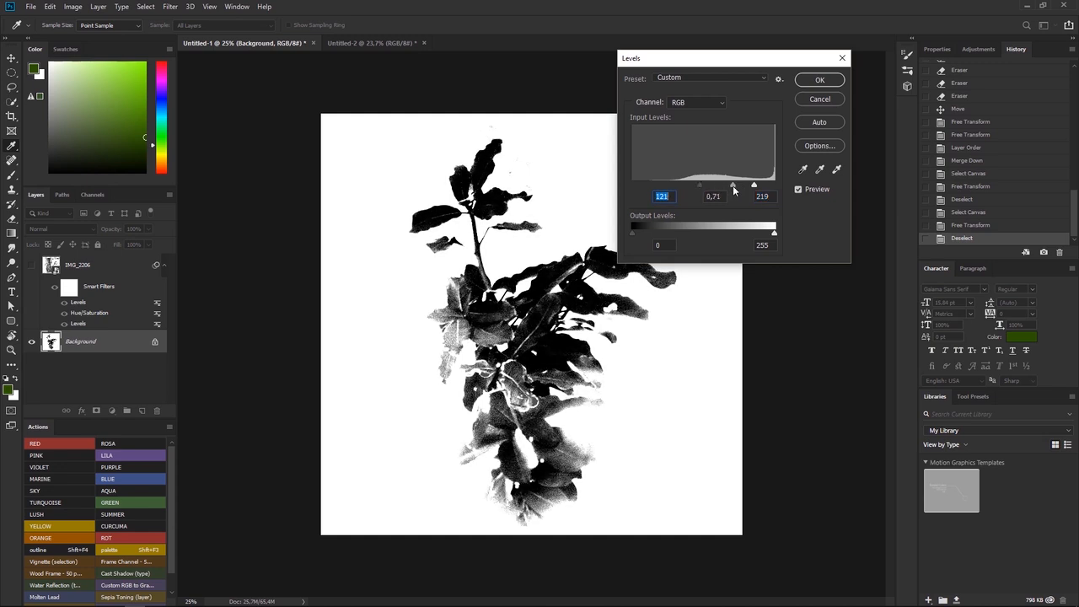
click(752, 186)
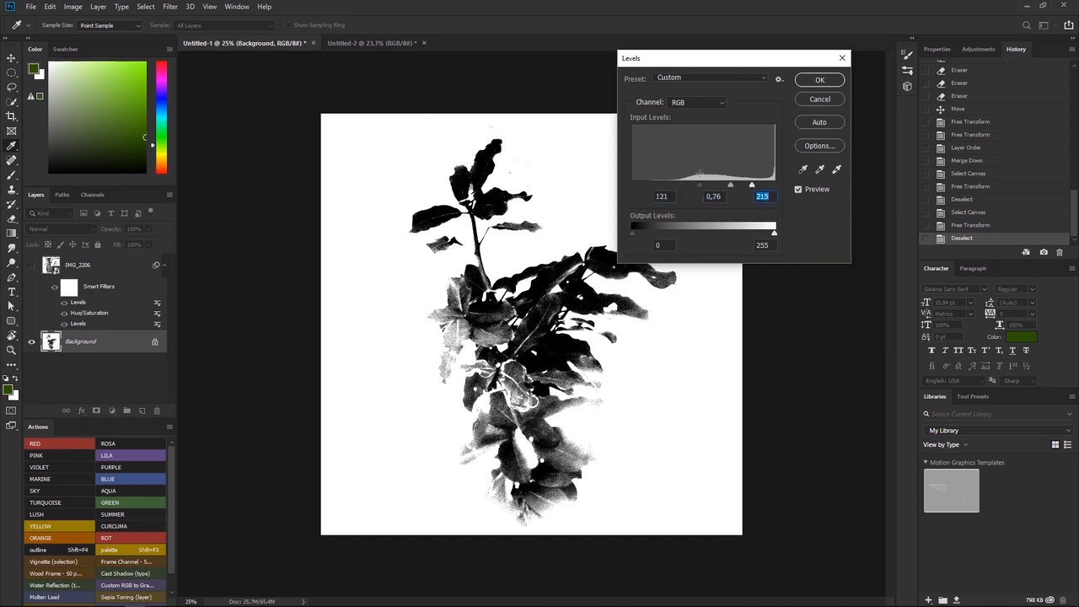
click(810, 81)
key(b)
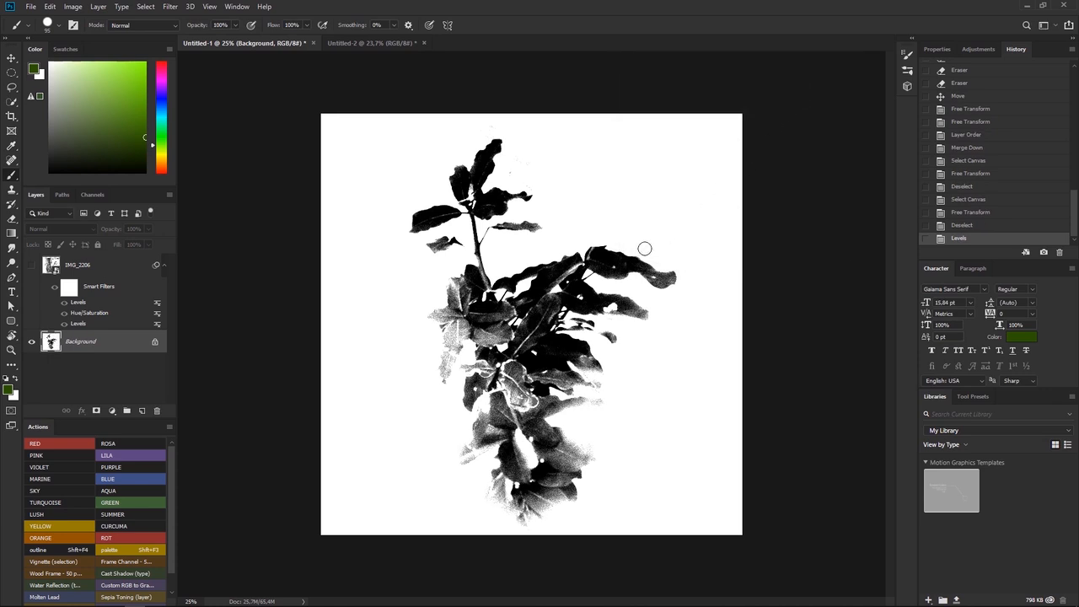
Try an S-shaped contrast curve on the Background with Curves, adjusting a highlight and a shadow point, and discard it.
key(ctrl+m)
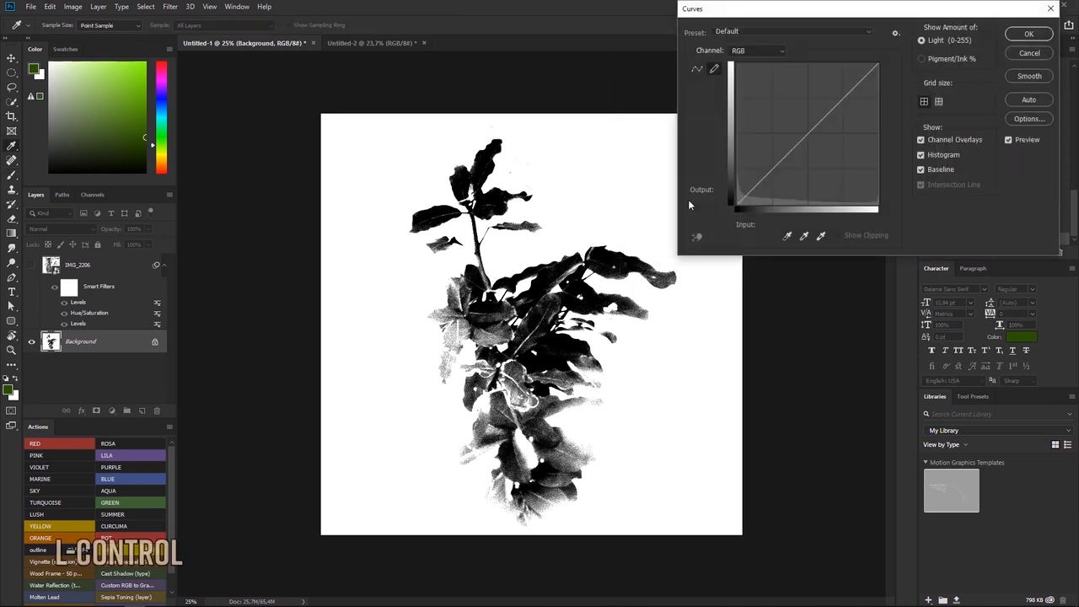
click(697, 69)
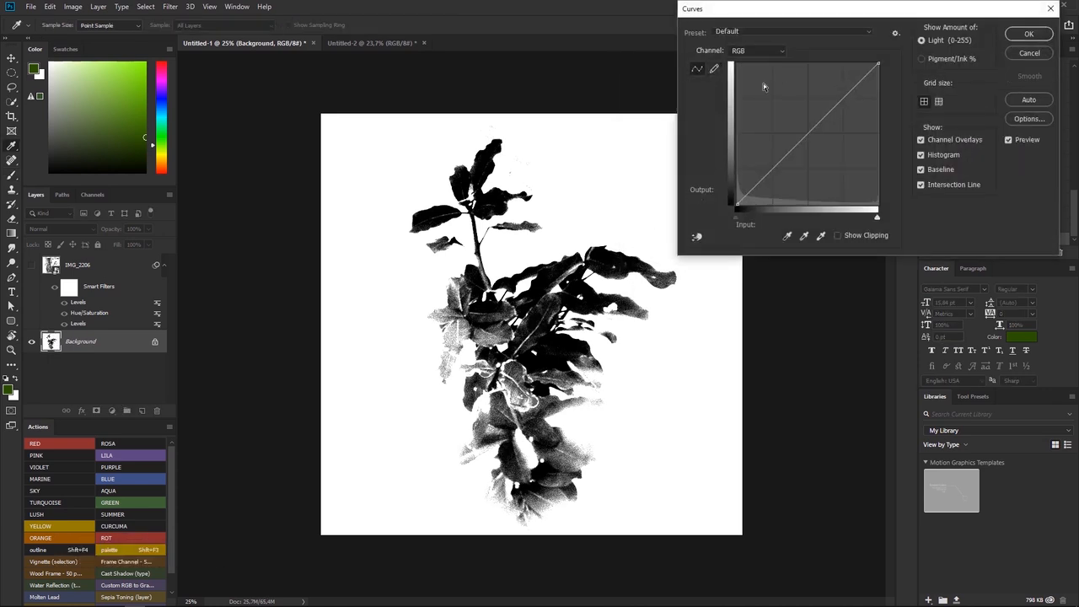
drag(832, 101, 819, 88)
drag(769, 156, 788, 175)
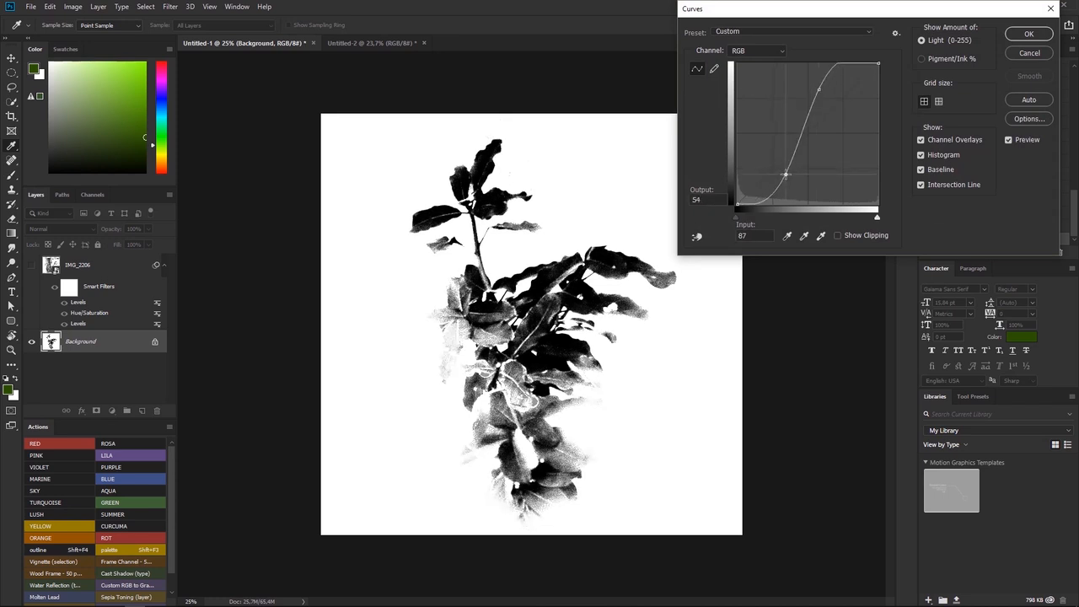
drag(818, 92, 826, 103)
drag(788, 174, 795, 181)
drag(823, 104, 809, 124)
drag(794, 181, 778, 174)
drag(814, 111, 807, 110)
click(775, 175)
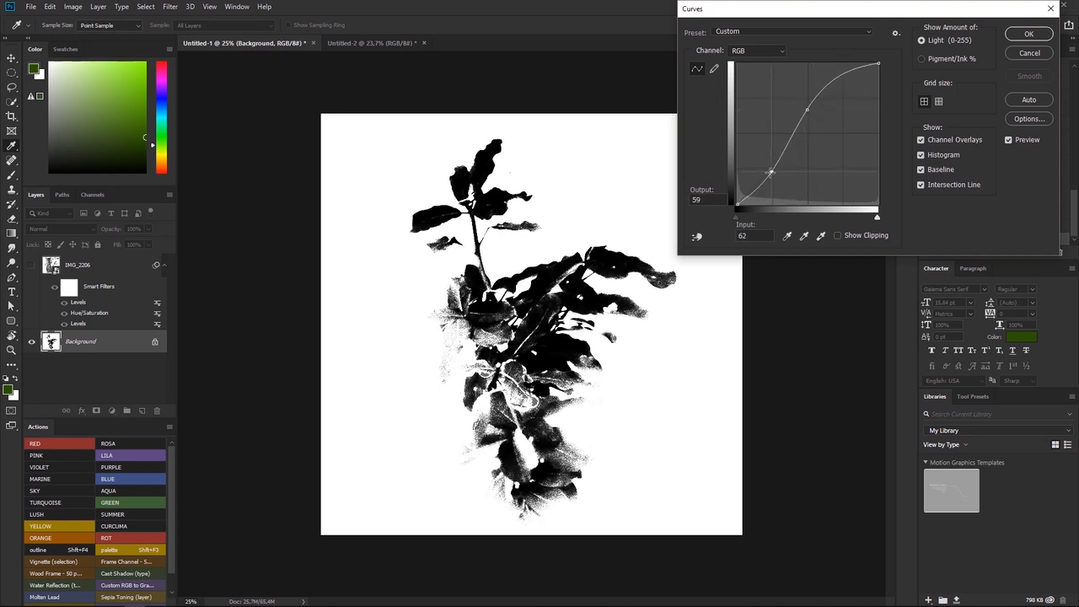
click(1028, 53)
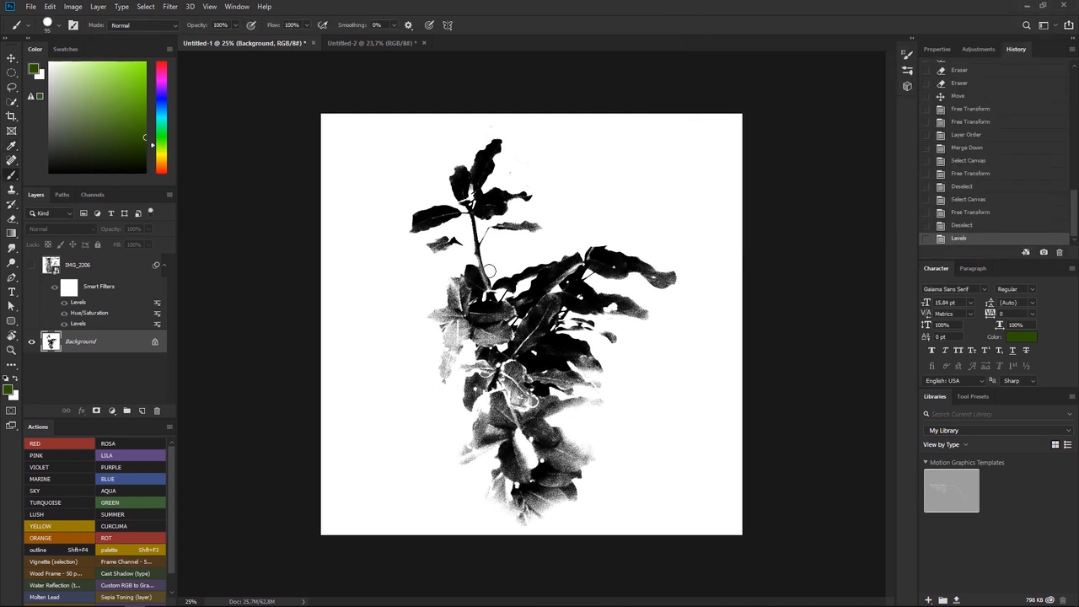
key(ctrl+space)
drag(551, 254, 560, 252)
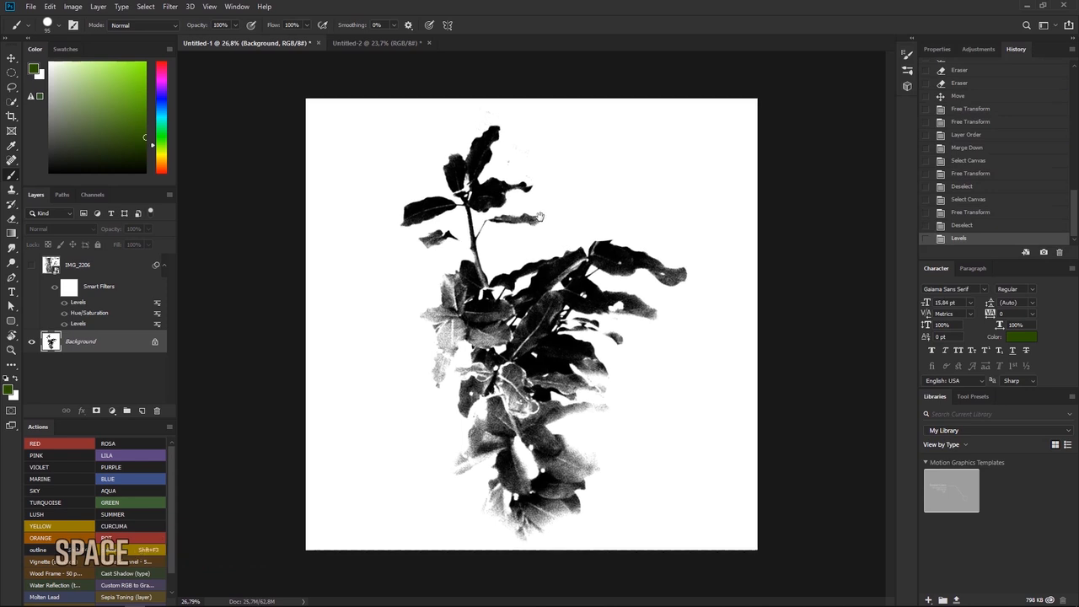
key(ctrl+l)
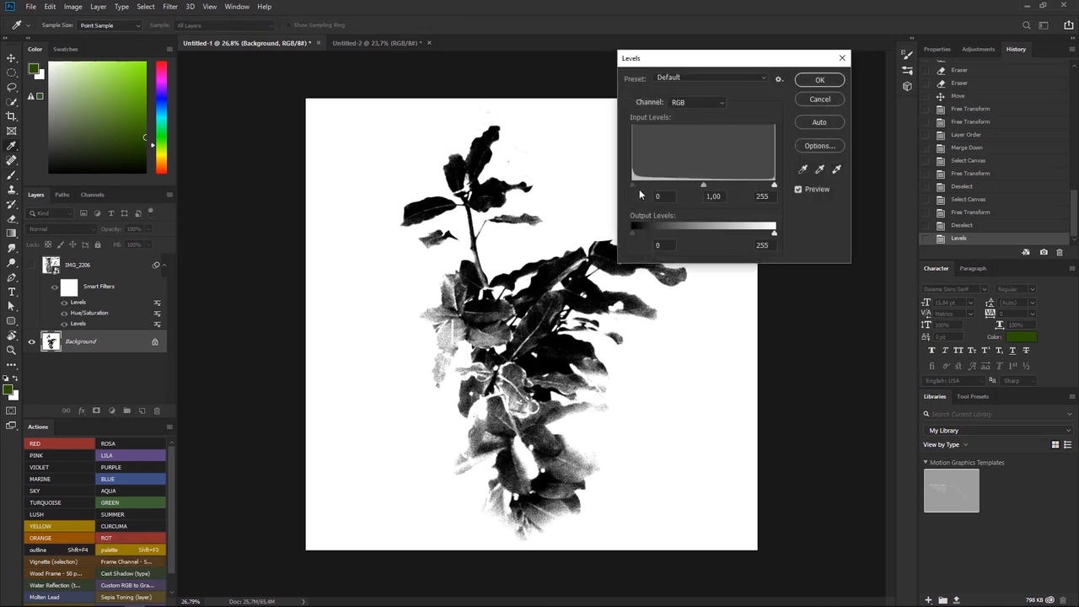
click(816, 100)
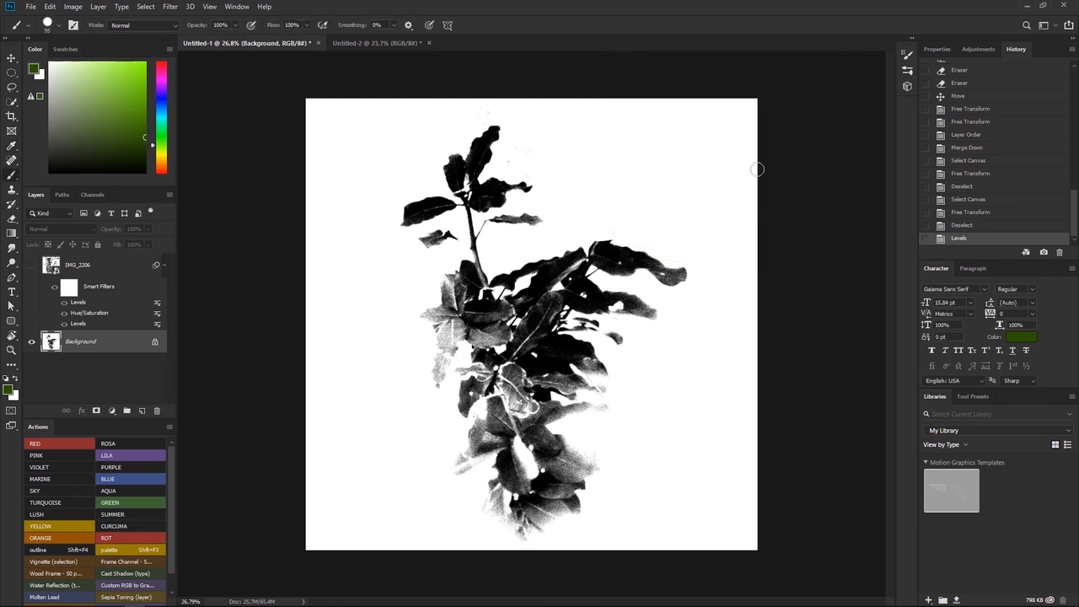